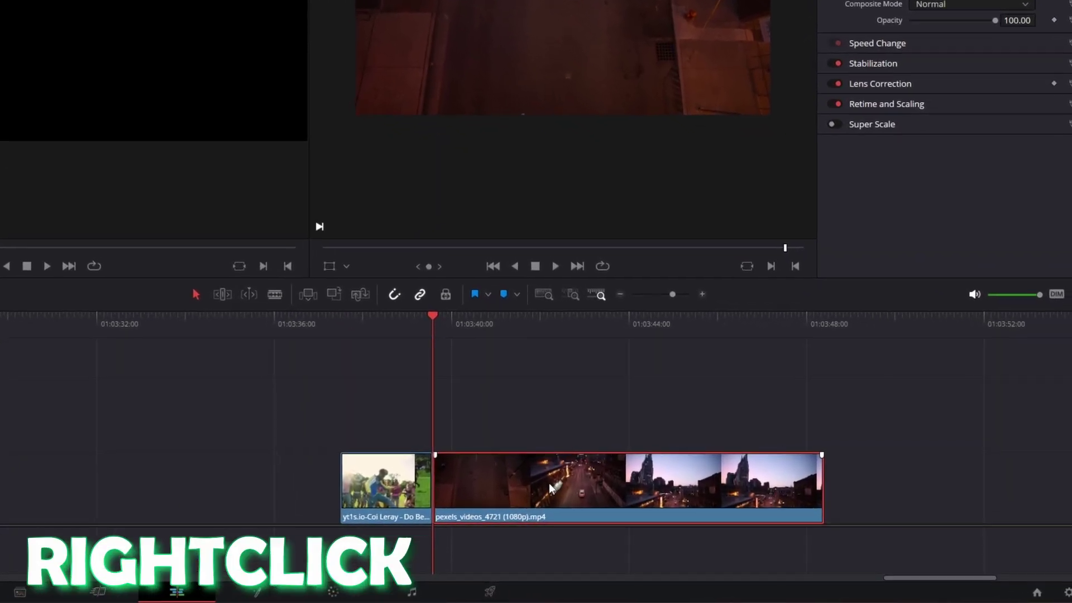
# Change the city clip's speed to 200% with Ripple Timeline enabled
pyautogui.rightClick(500, 480)
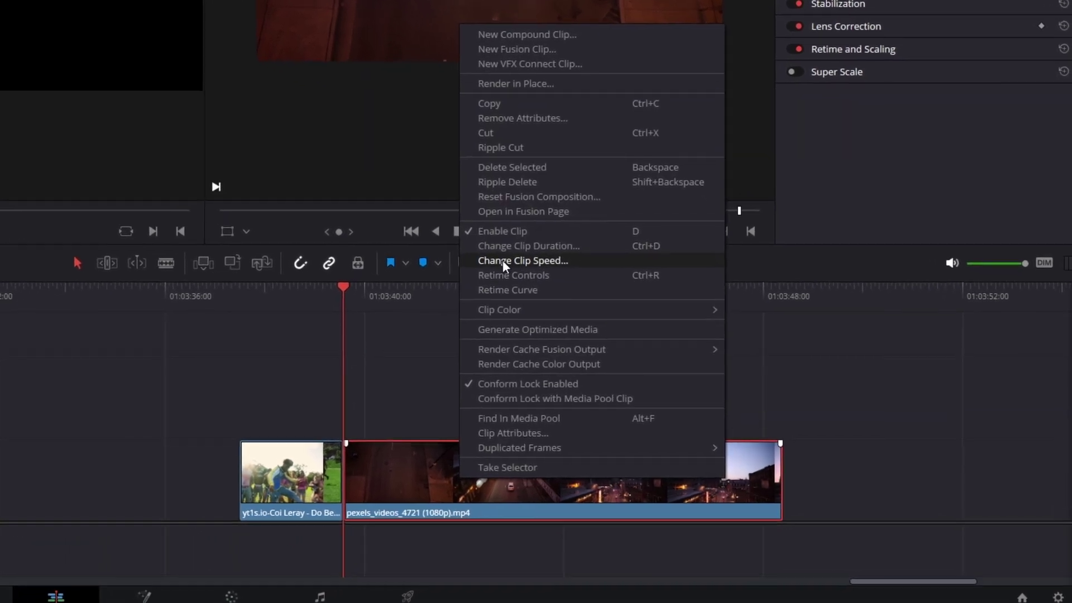
pyautogui.click(503, 261)
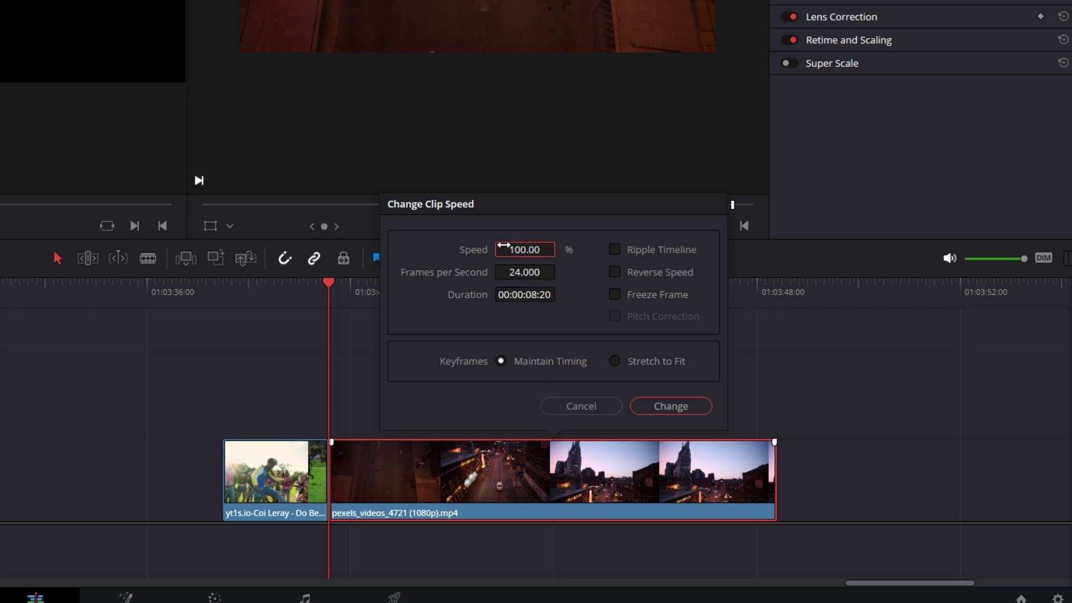
pyautogui.moveTo(495, 262)
pyautogui.mouseDown()
pyautogui.moveTo(570, 254)
pyautogui.moveTo(503, 254)
pyautogui.moveTo(563, 271)
pyautogui.mouseUp()
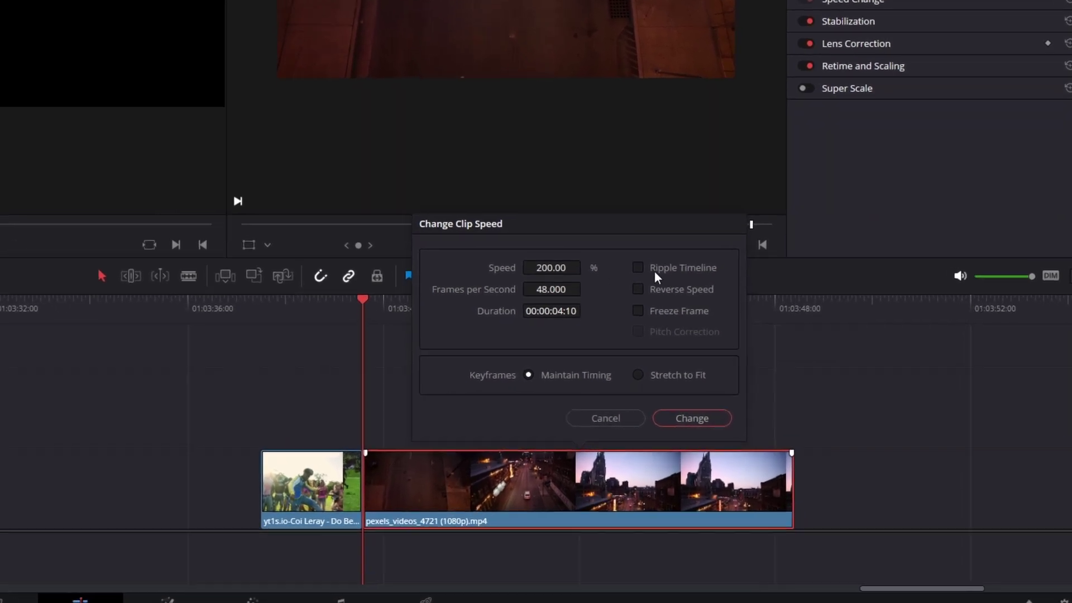
pyautogui.click(654, 279)
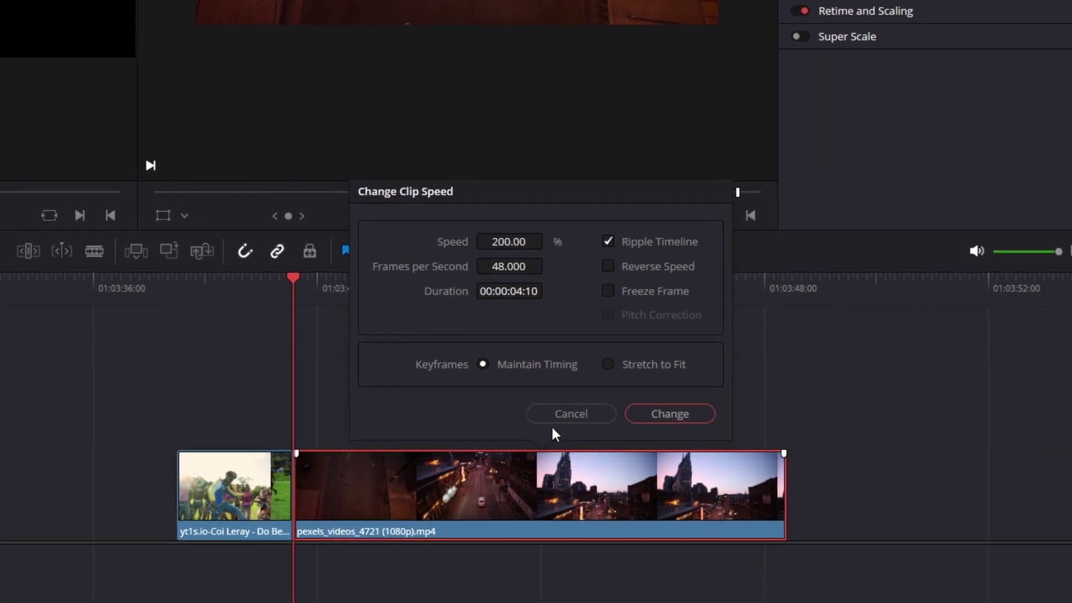
pyautogui.click(643, 415)
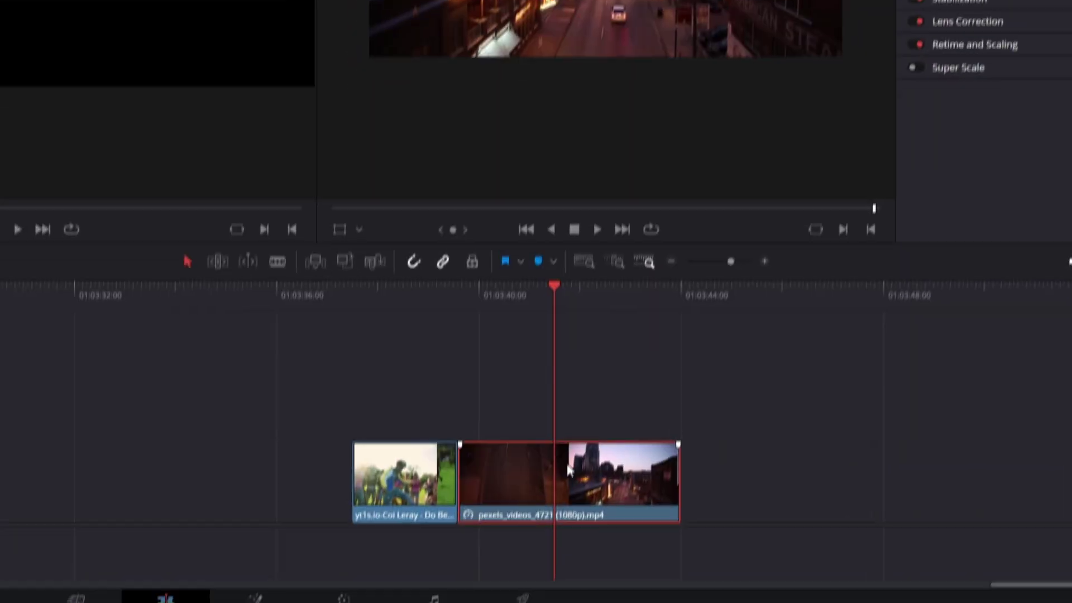
# Lower the city clip's speed to 78%, stretching it to about eleven seconds
pyautogui.rightClick(568, 471)
pyautogui.click(448, 326)
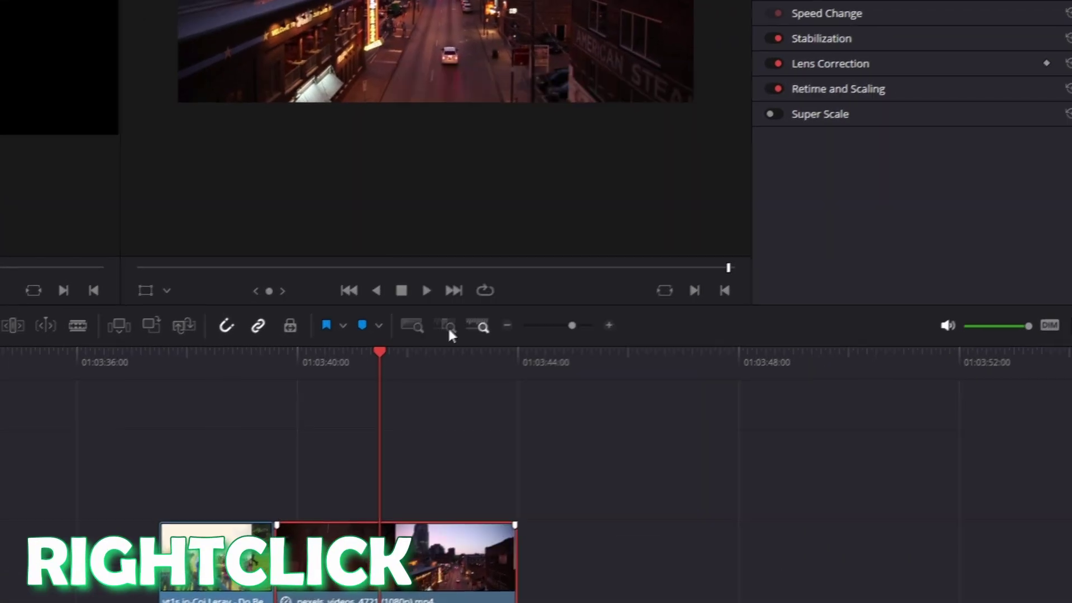
pyautogui.moveTo(536, 260); pyautogui.dragTo(542, 245)
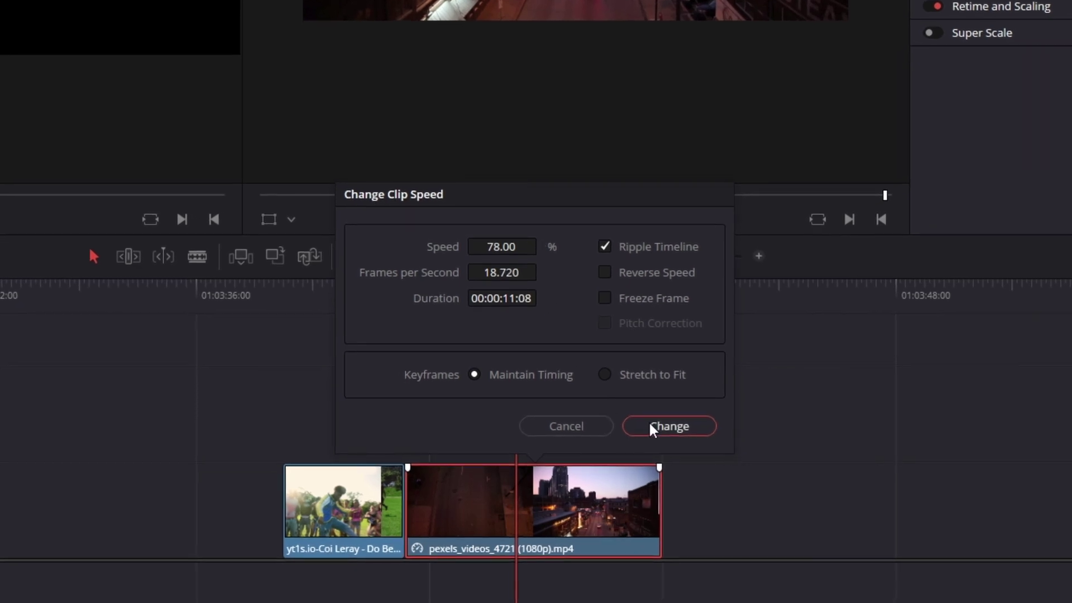
pyautogui.click(653, 427)
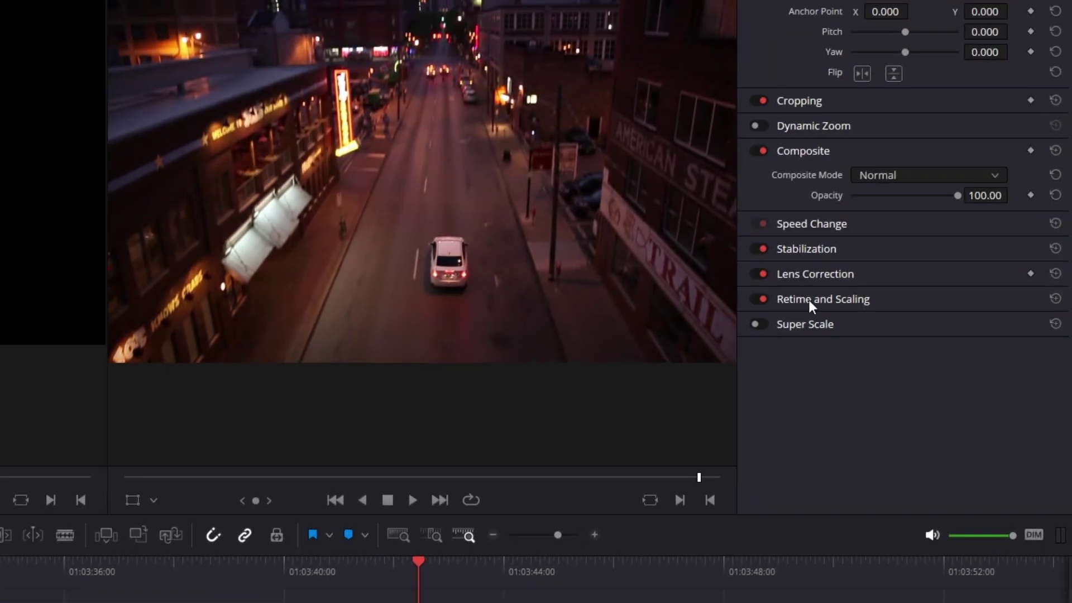
# Set the city clip's Retime Process to Optical Flow and preview the playback
pyautogui.click(812, 299)
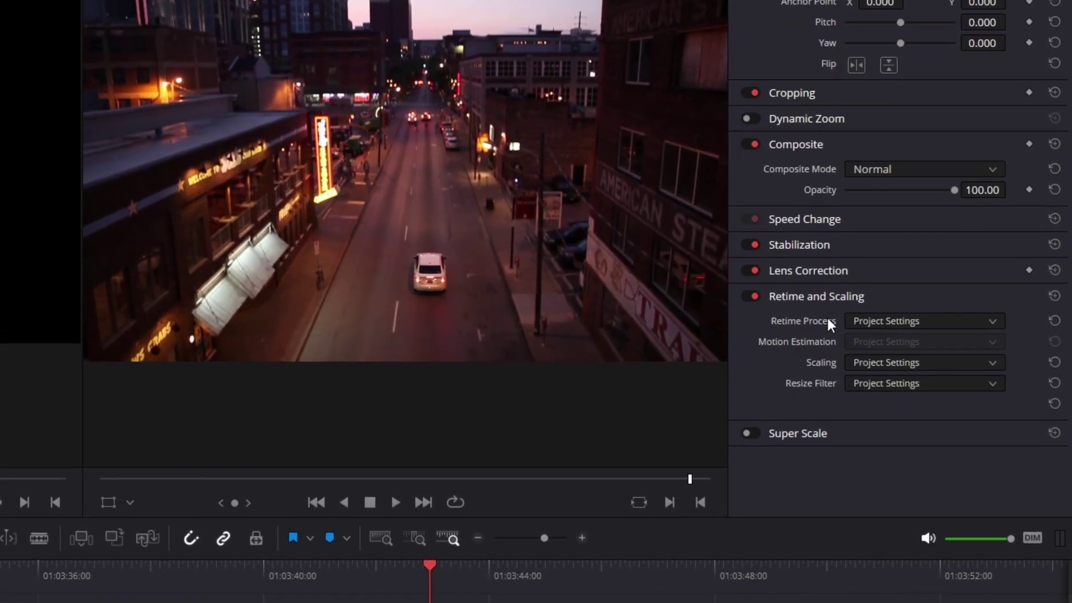
pyautogui.click(868, 322)
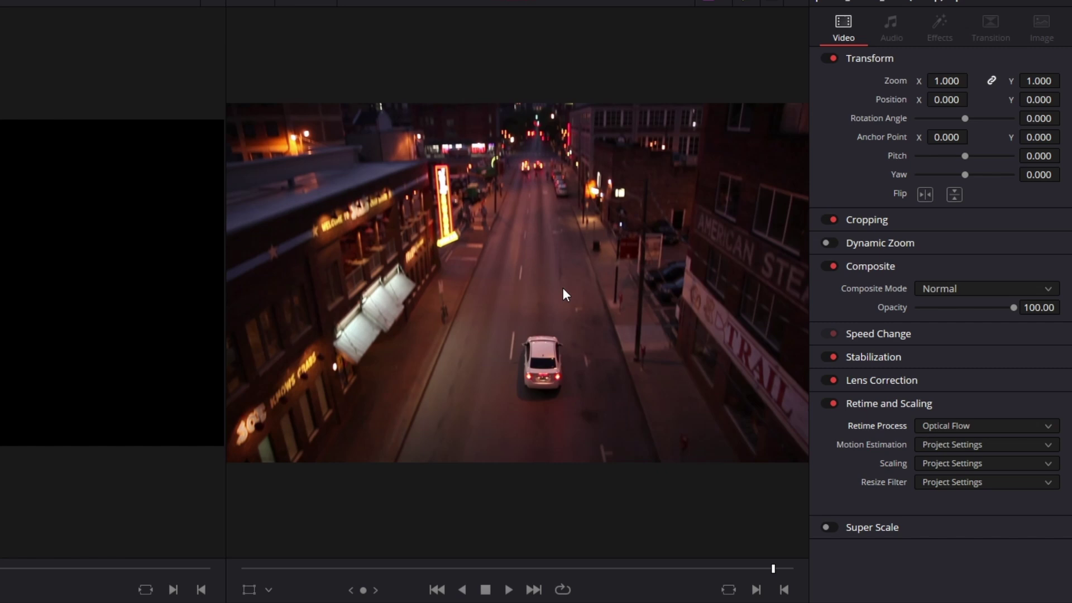
pyautogui.click(509, 589)
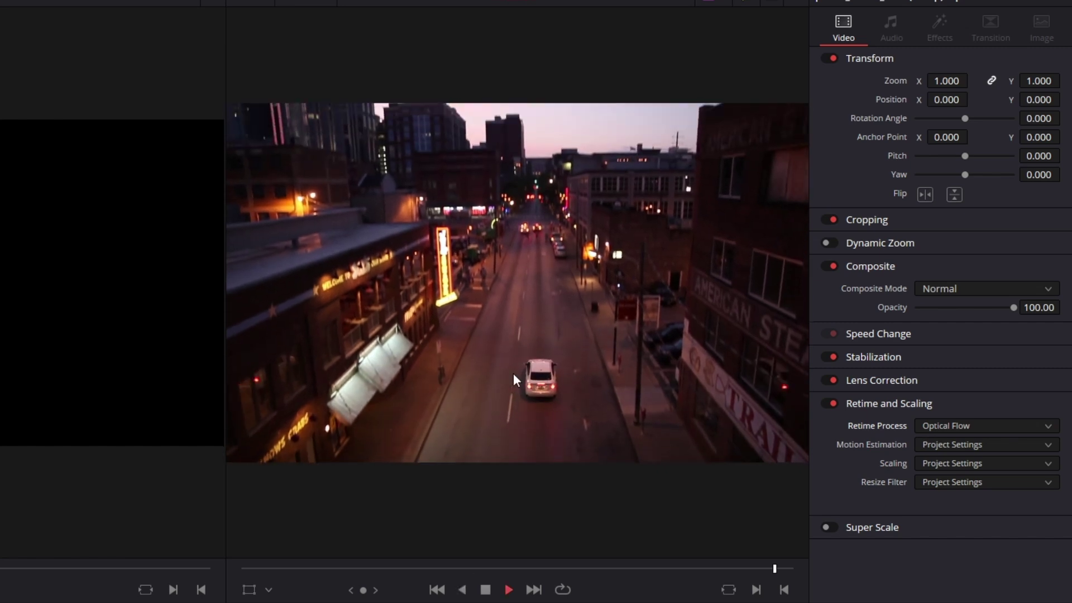
pyautogui.press('space')
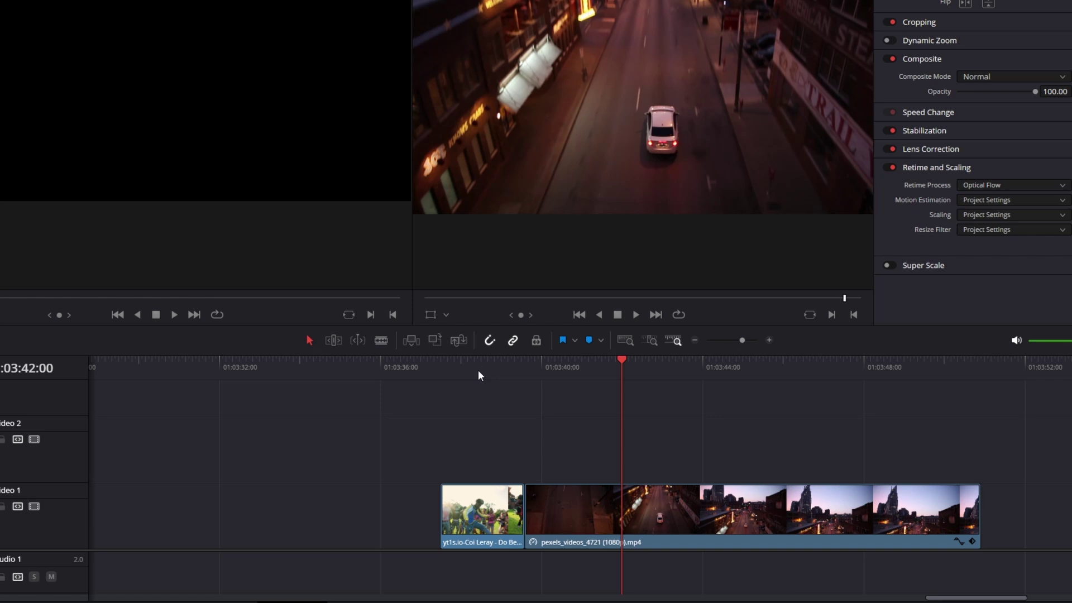
pyautogui.click(470, 411)
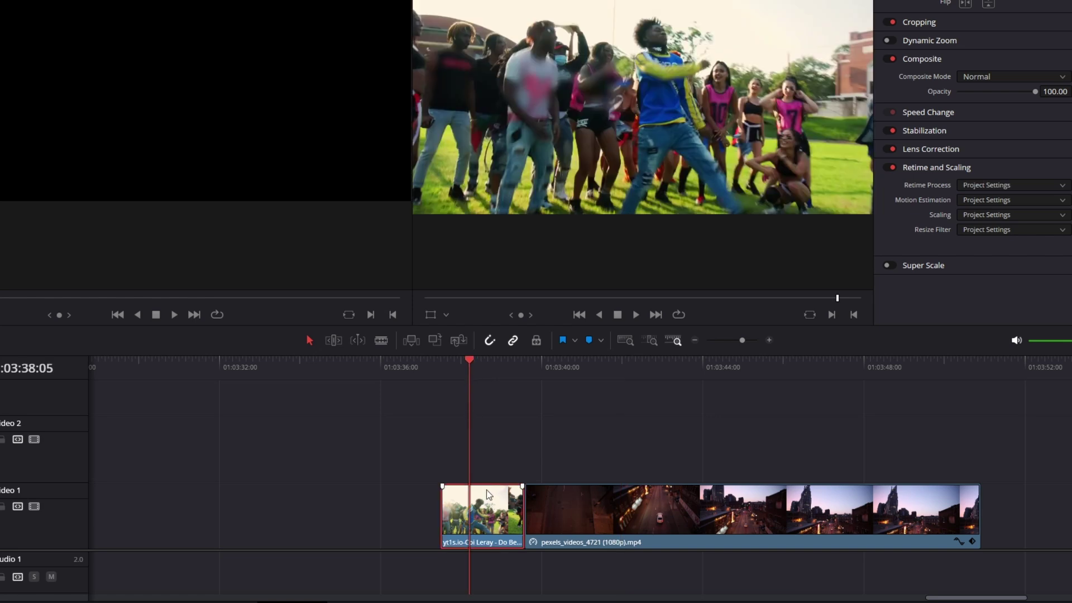
# Reverse the dance clip to -100% speed using Change Clip Speed
pyautogui.rightClick(488, 506)
pyautogui.click(478, 312)
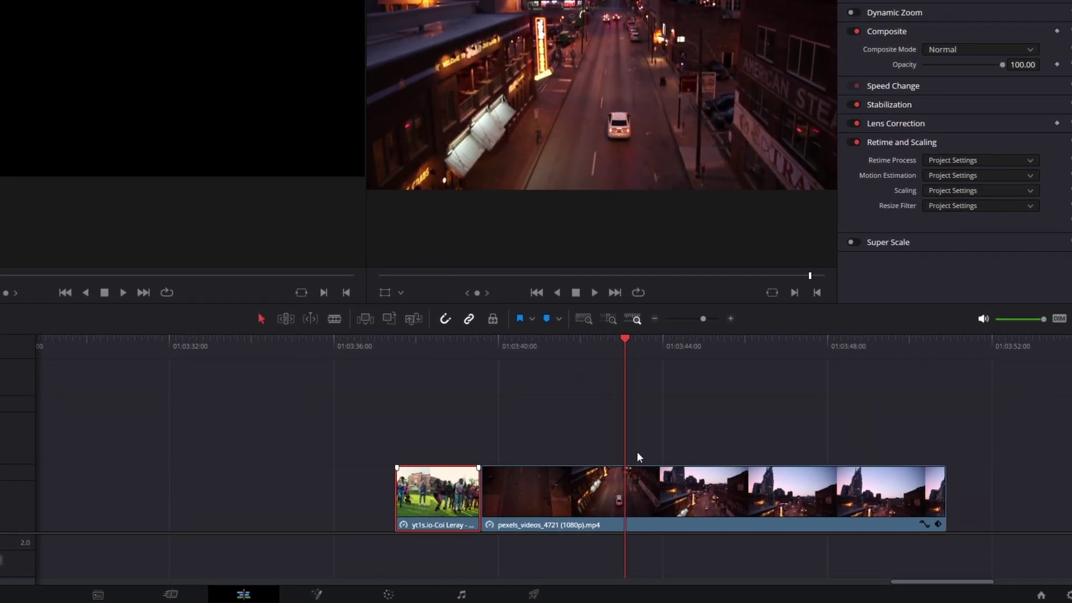
# Apply Freeze Frame to the city clip, splitting it at the playhead
pyautogui.rightClick(605, 514)
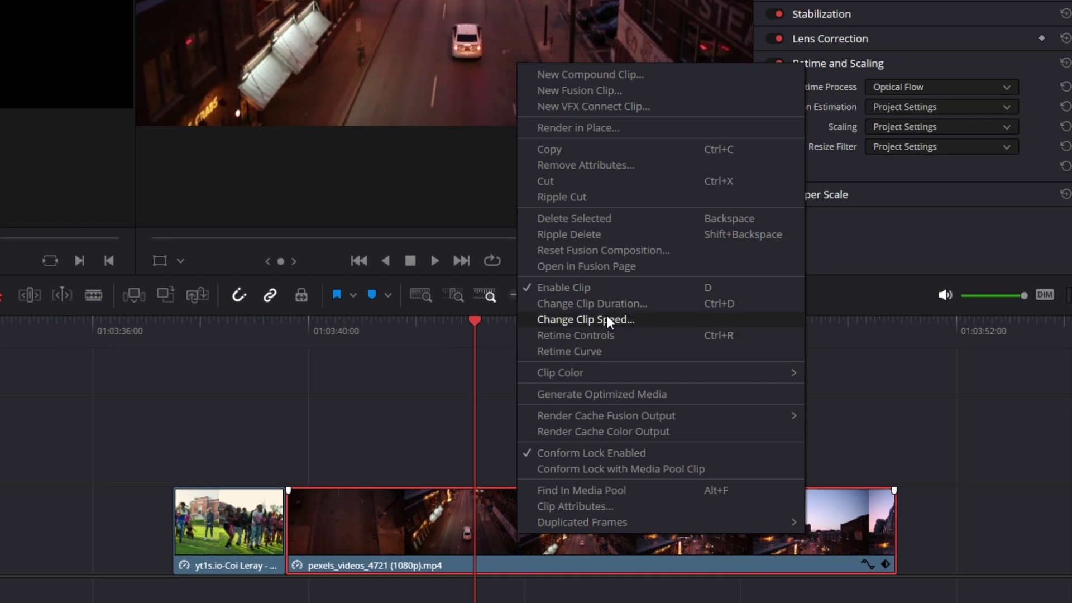
pyautogui.click(608, 318)
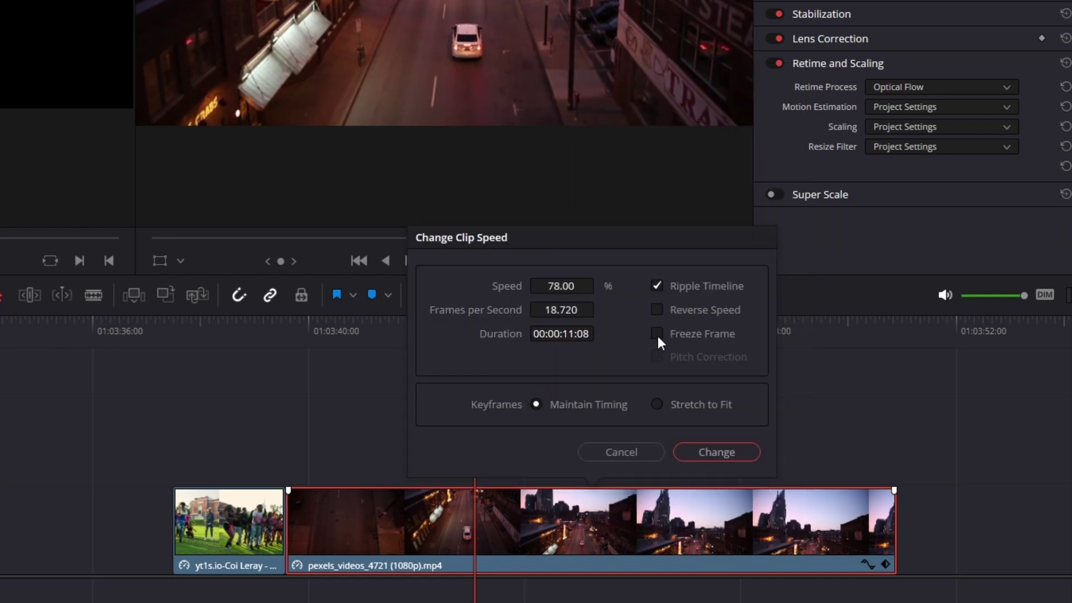
pyautogui.click(657, 334)
pyautogui.click(691, 452)
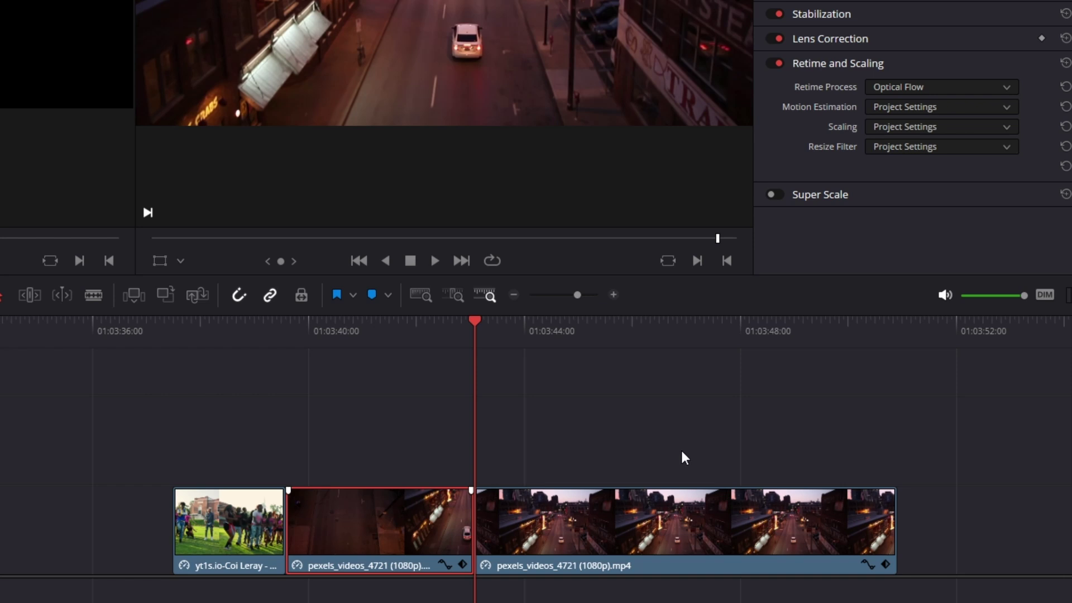